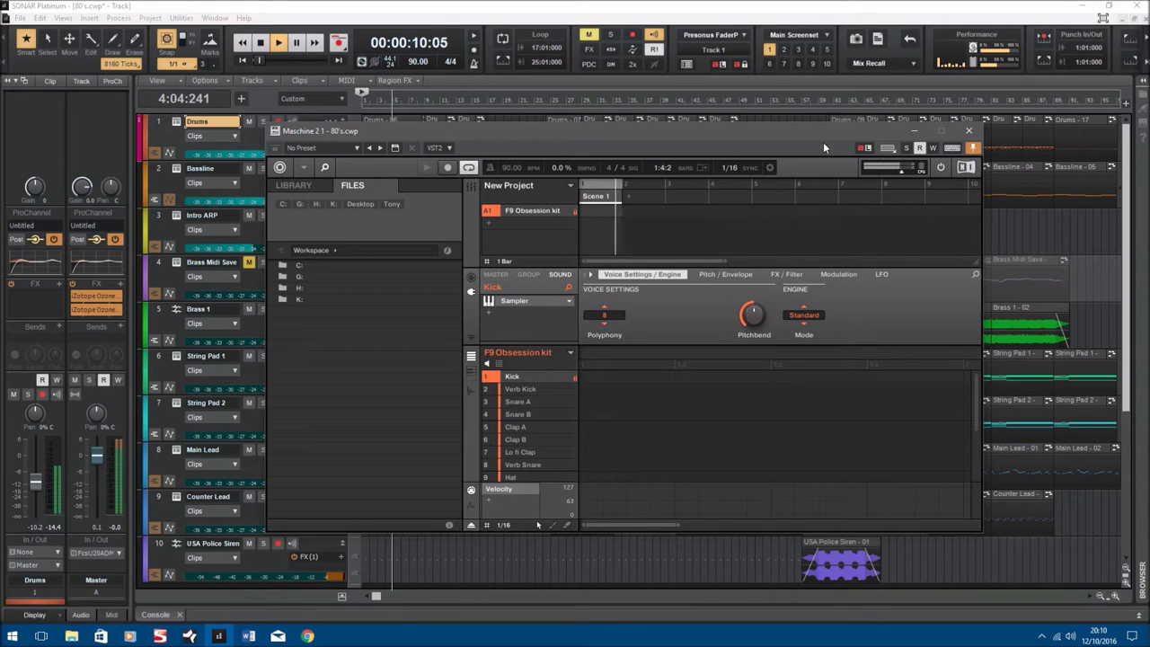
# Close the Maschine drum instrument and open the Bassline track's ANA synth, moving its window clear of the track list.
pyautogui.click(970, 131)
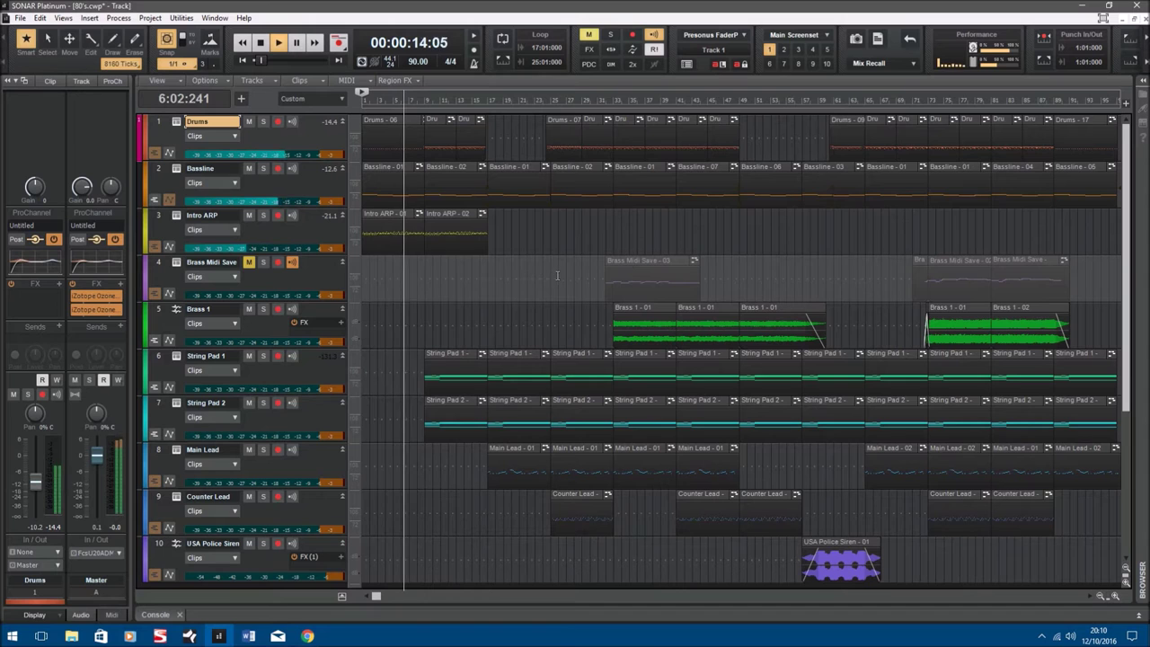
pyautogui.click(177, 169)
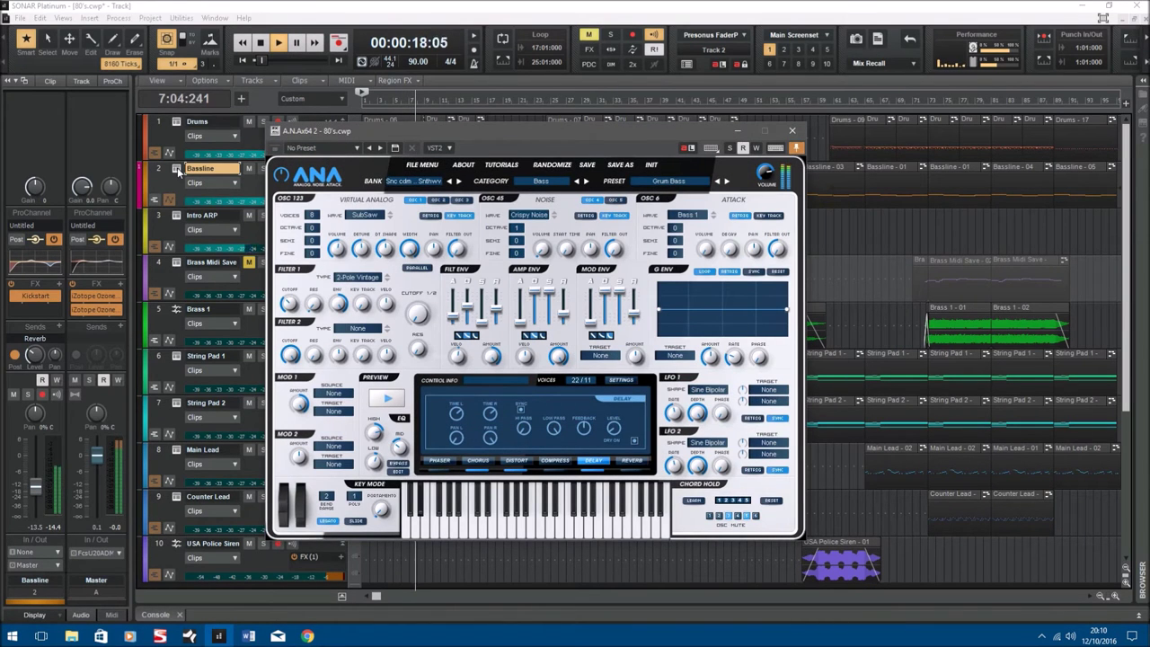
pyautogui.moveTo(301, 156); pyautogui.dragTo(679, 135)
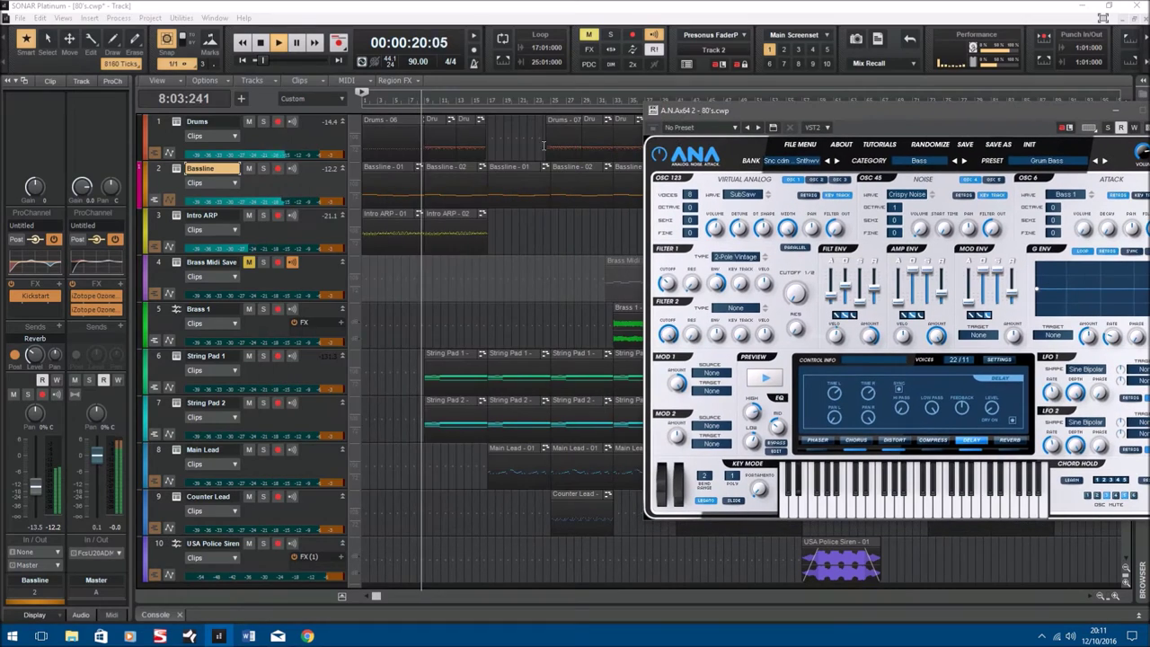
# View the Intro ARP track's OB-Xd synth away from the upper tracks, and close both open synth windows.
pyautogui.click(178, 213)
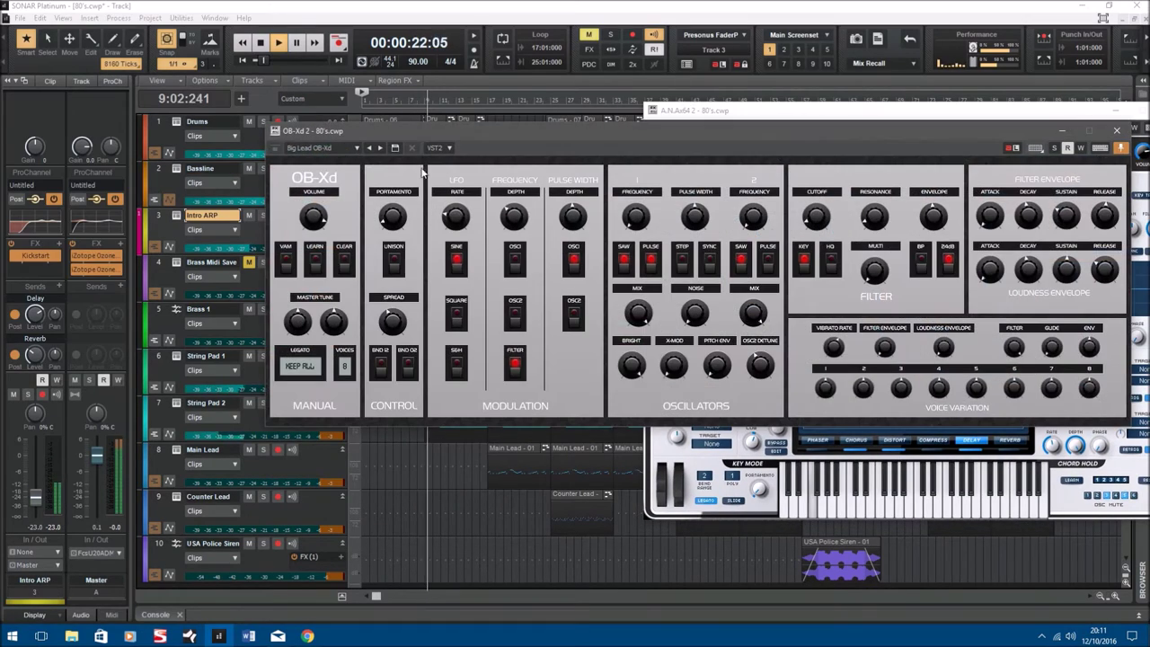
pyautogui.moveTo(471, 133); pyautogui.dragTo(190, 312)
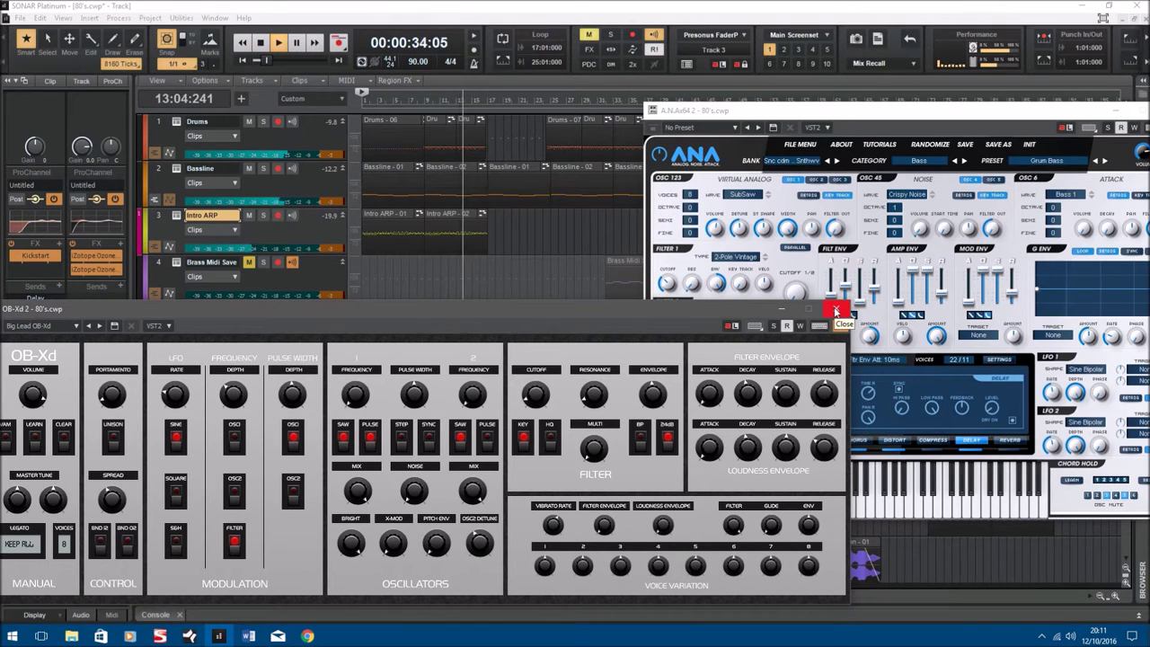
pyautogui.click(836, 310)
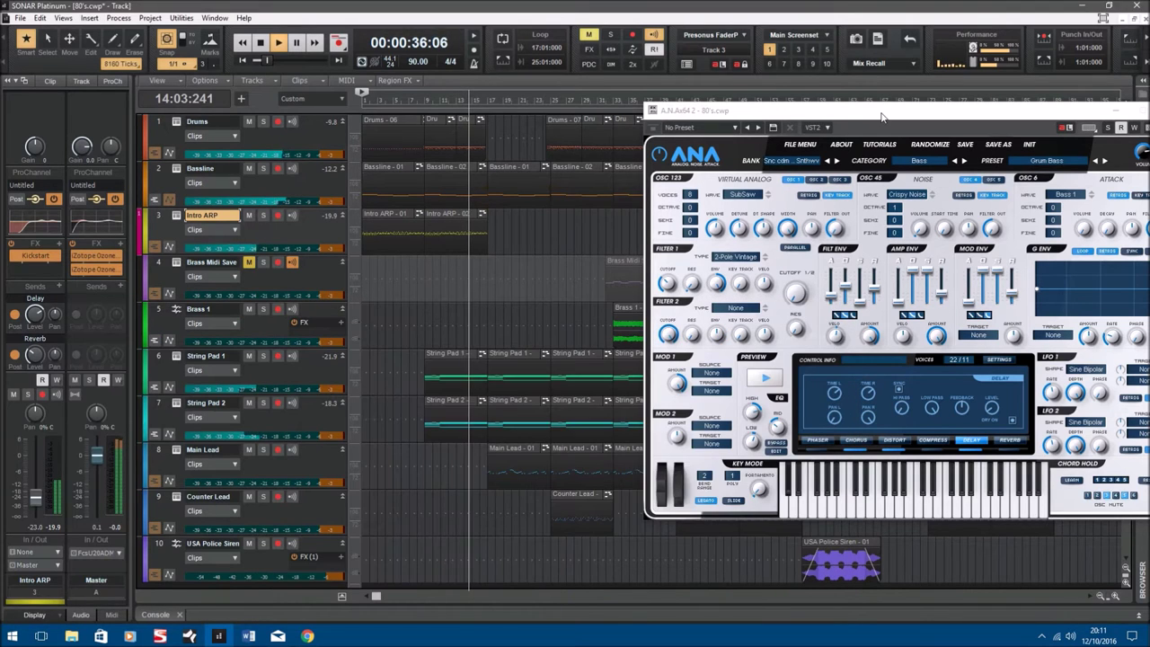
pyautogui.moveTo(1022, 109); pyautogui.dragTo(845, 109)
pyautogui.click(992, 110)
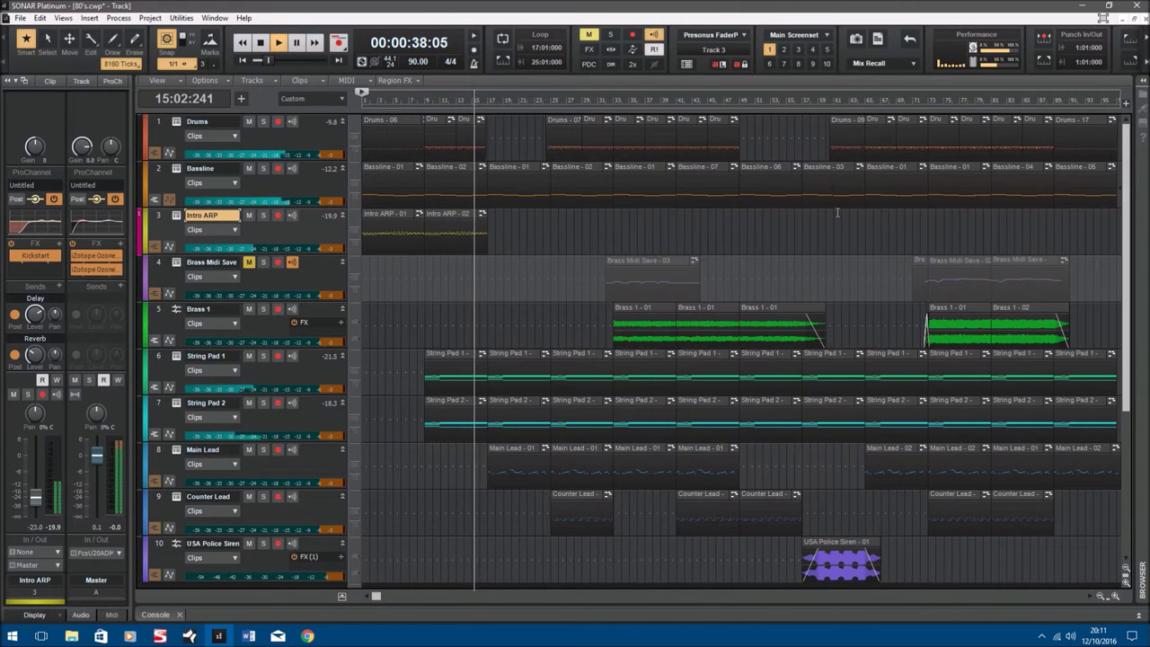
# Look at the ANA synth settings on the Main Lead track and close its window.
pyautogui.scroll(-1, 555, 366)
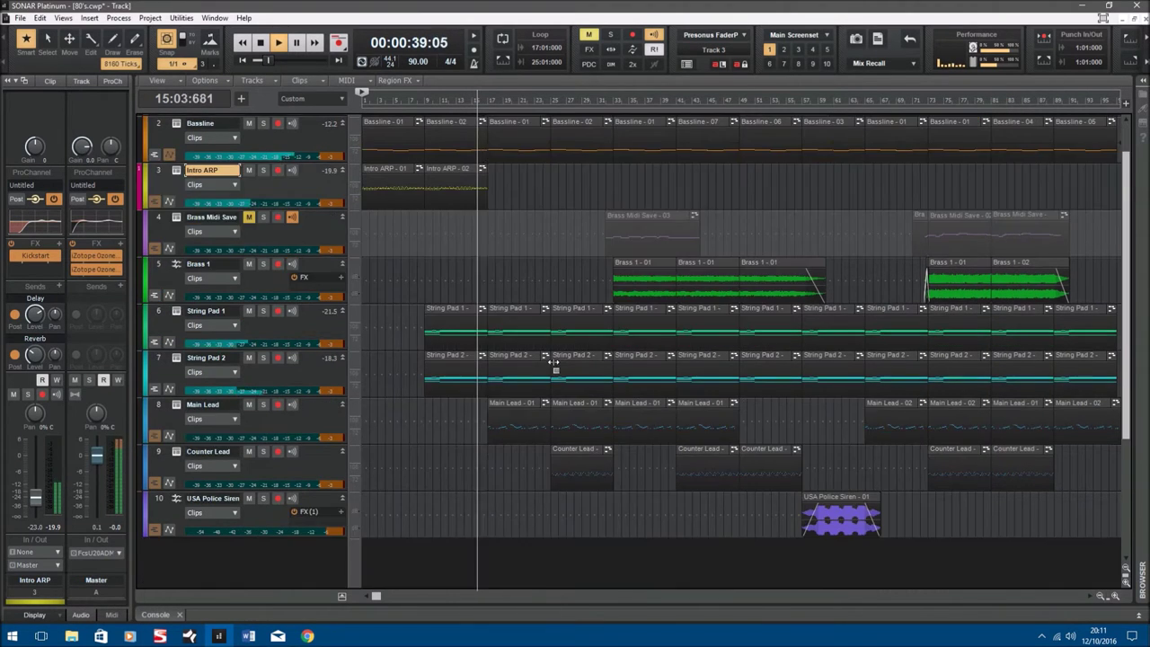
pyautogui.doubleClick(177, 406)
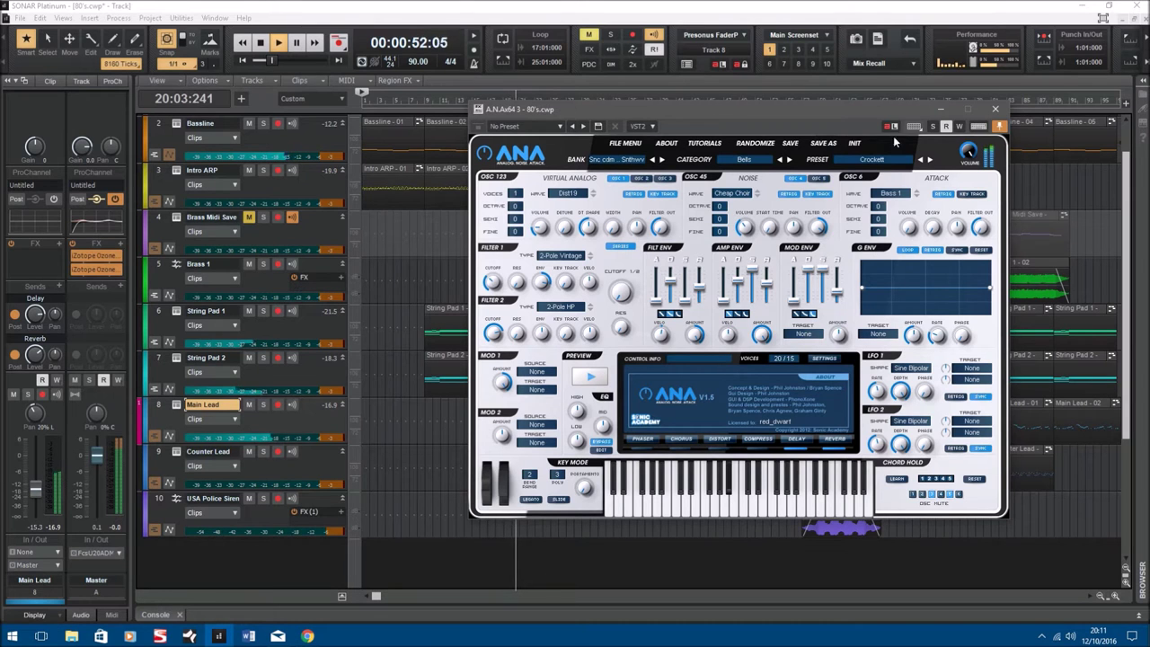
pyautogui.click(997, 111)
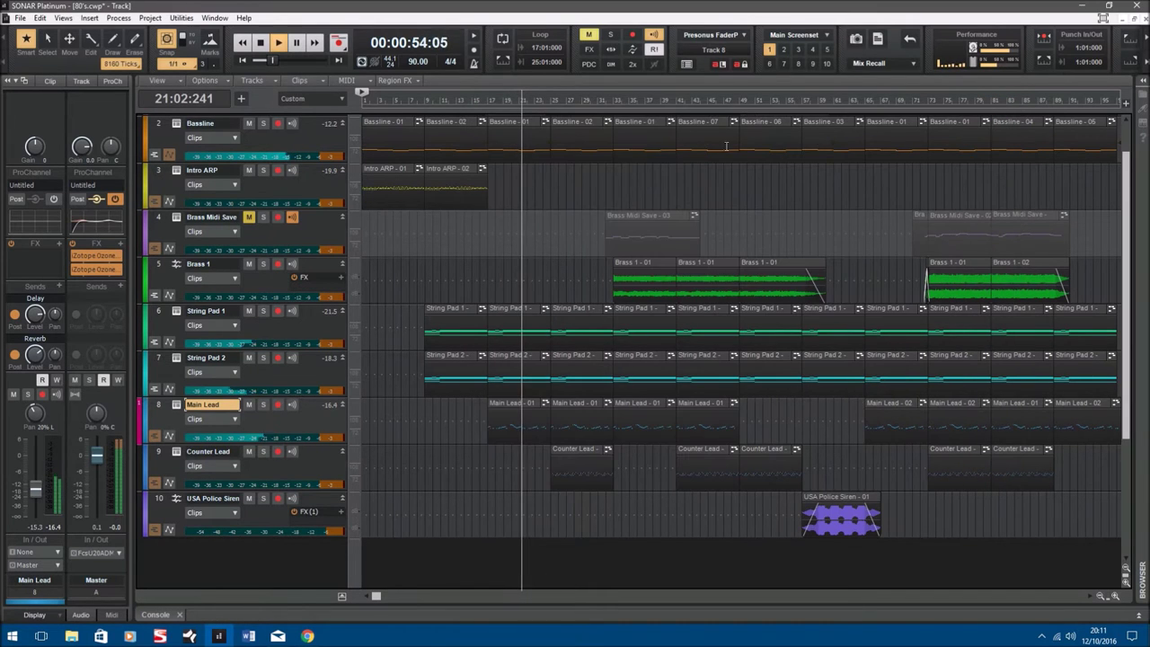
# Inspect the instruments on the String Pad 1, String Pad 2 and Counter Lead tracks, closing their windows after viewing.
pyautogui.click(178, 312)
pyautogui.click(177, 360)
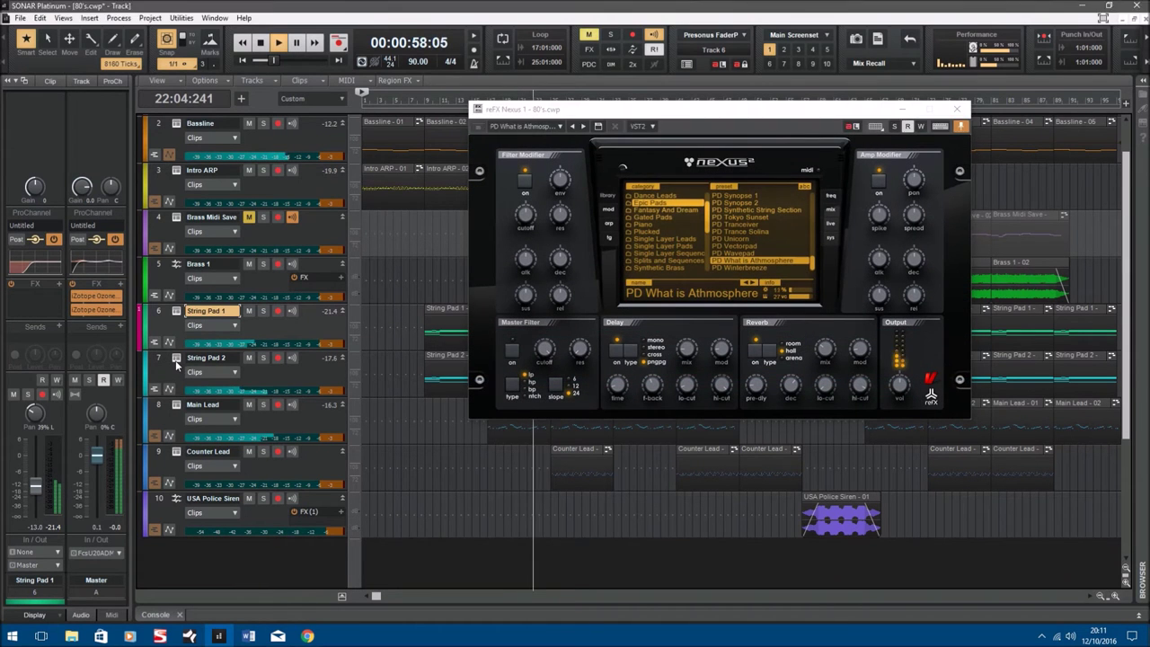
pyautogui.moveTo(670, 106); pyautogui.dragTo(337, 328)
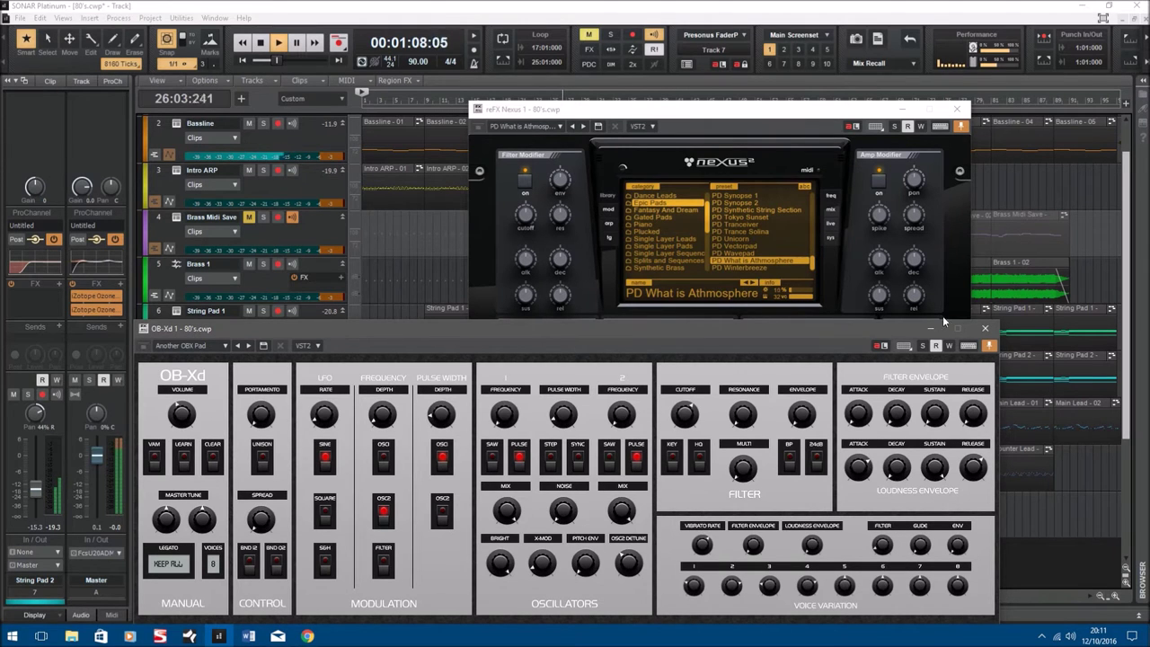
pyautogui.click(985, 331)
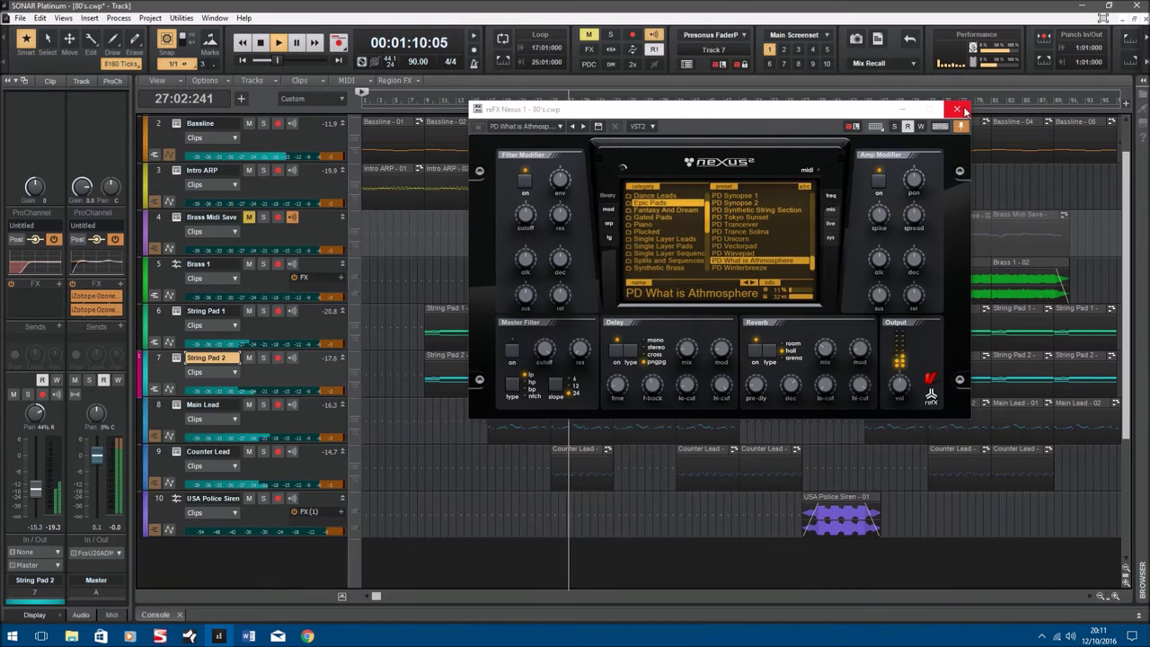
pyautogui.click(957, 110)
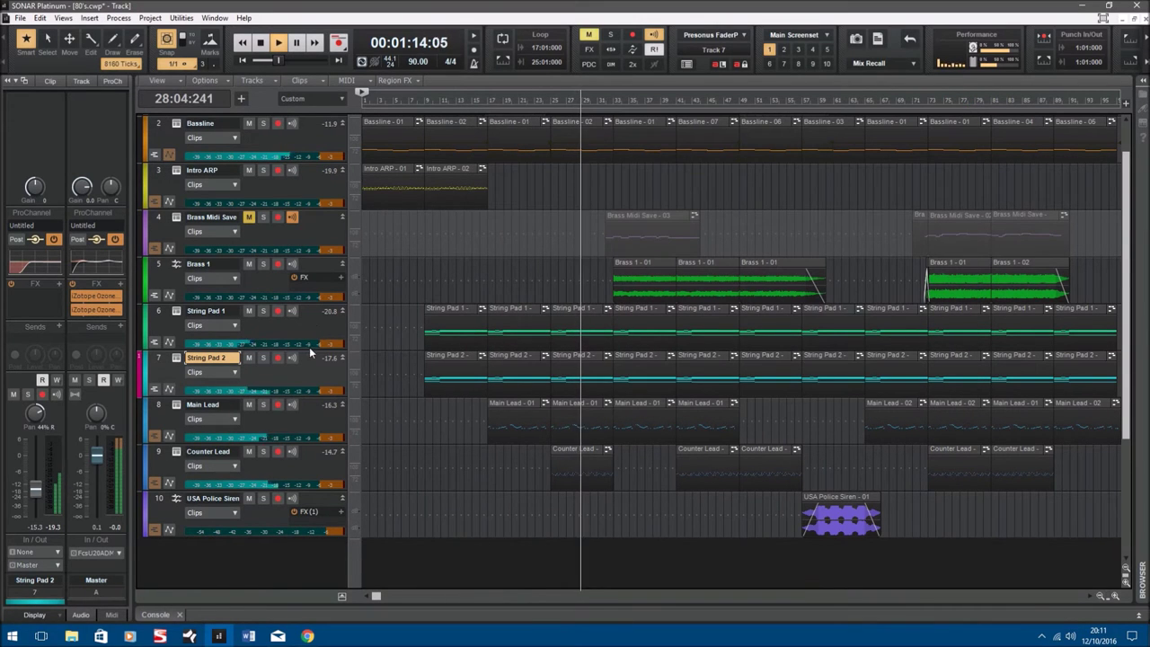
pyautogui.click(177, 452)
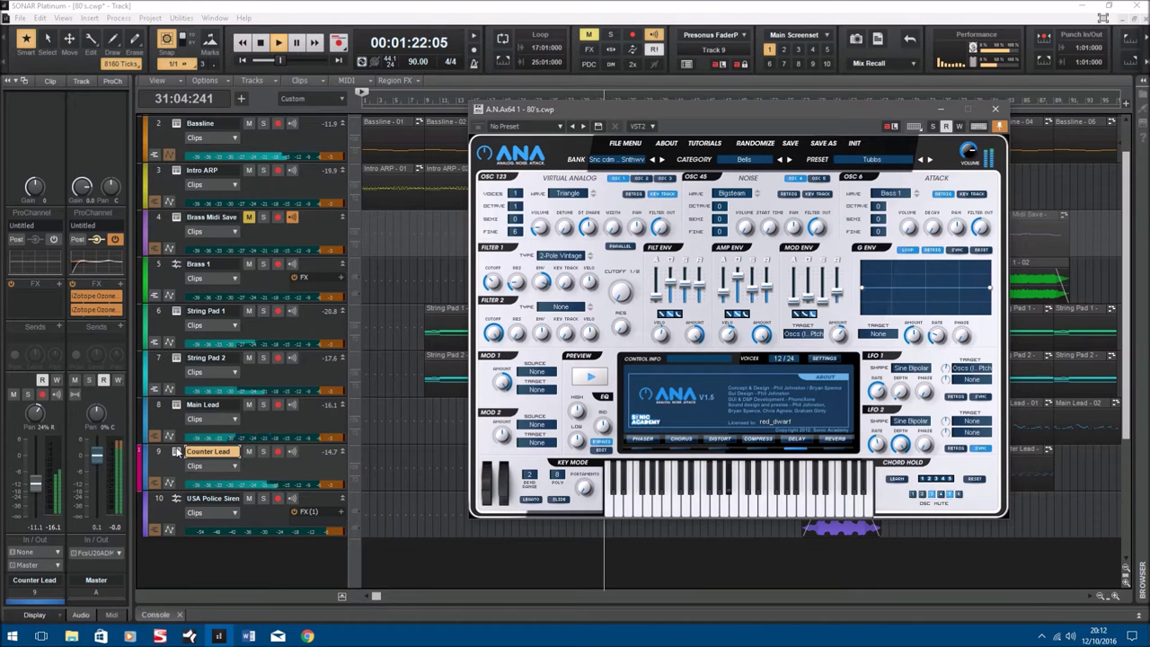
pyautogui.click(997, 111)
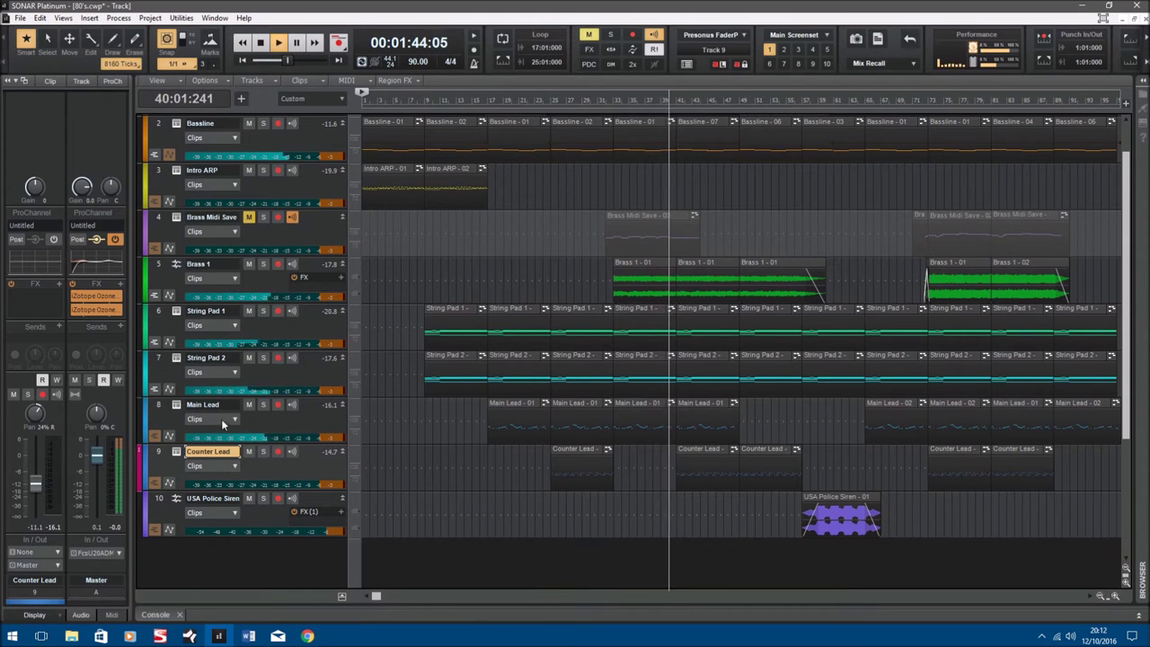
# Look over the mixing console and close it, and show the bus pane enlarged up to the Brass 1 track.
pyautogui.click(179, 619)
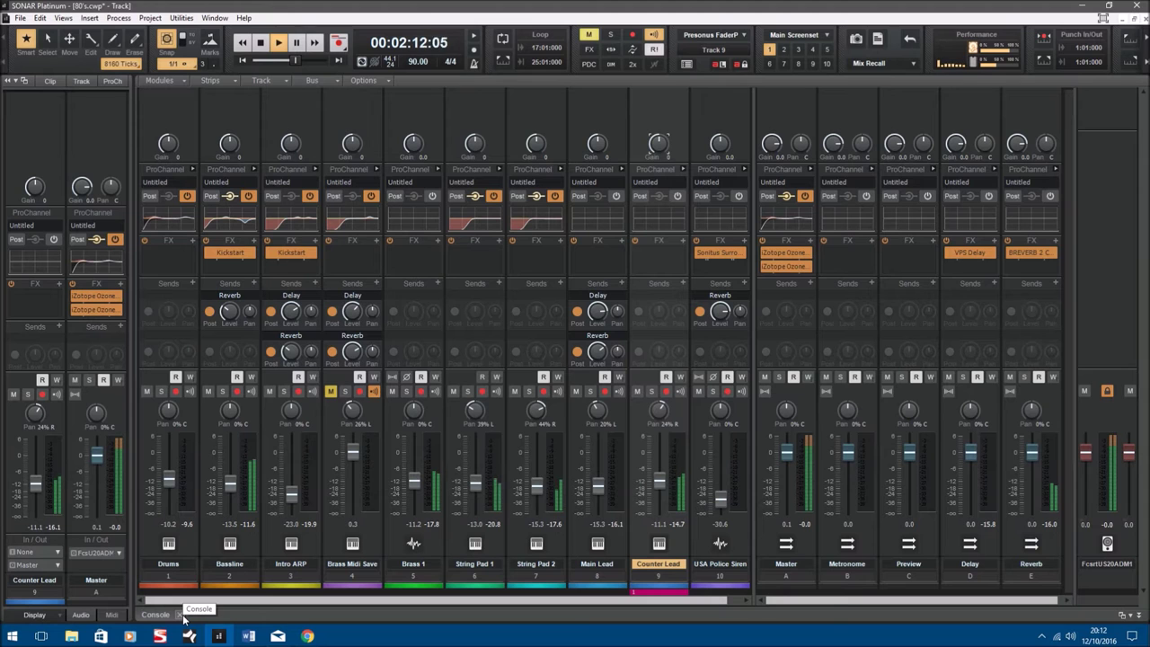
pyautogui.click(185, 614)
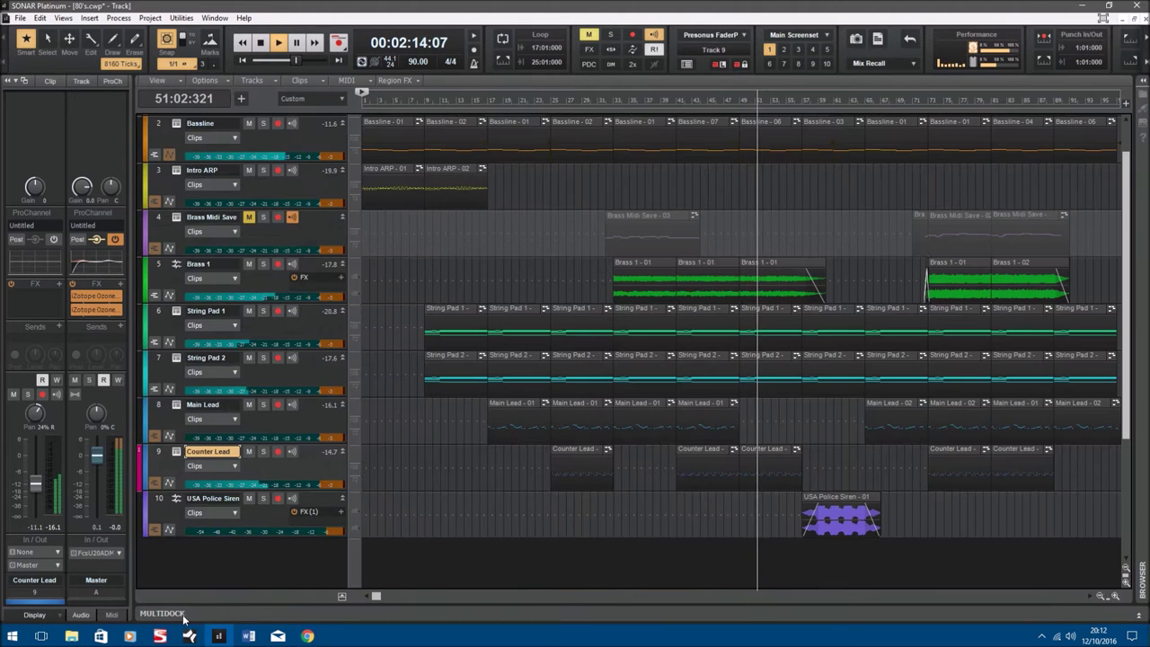
pyautogui.click(342, 597)
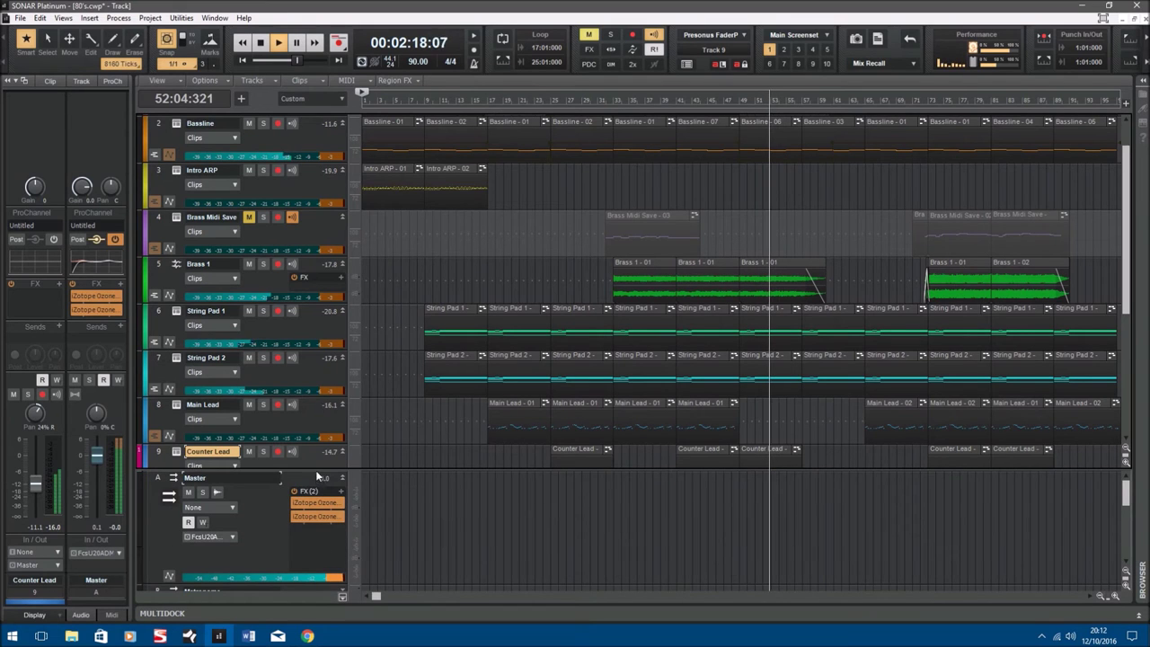
pyautogui.moveTo(321, 470); pyautogui.dragTo(317, 276)
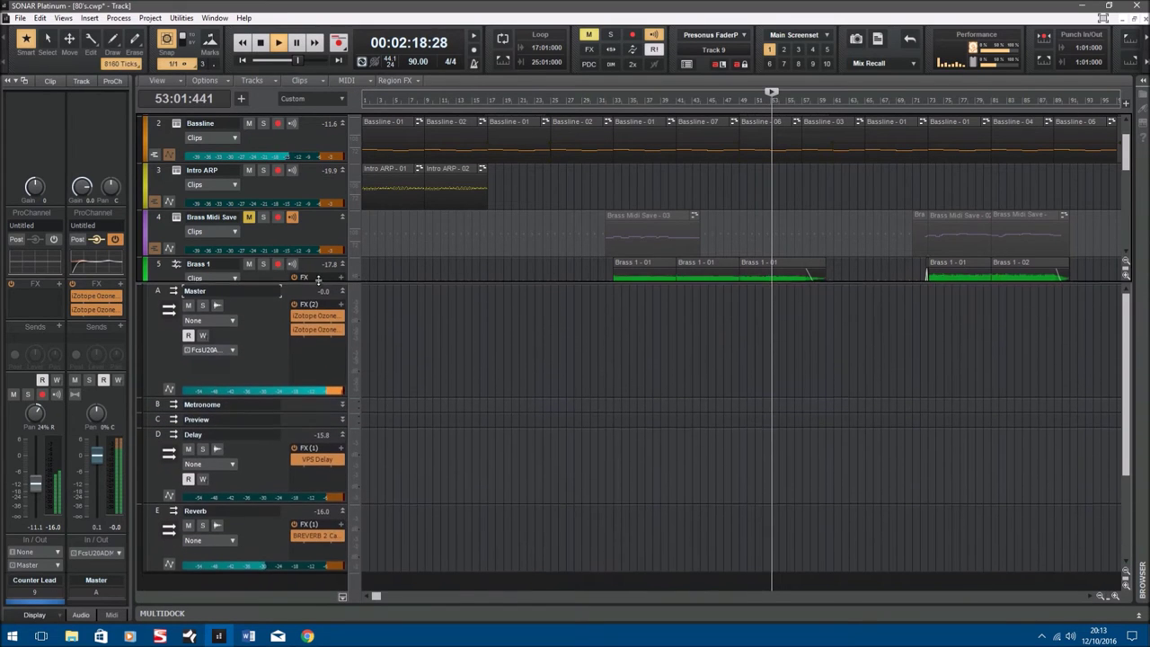
# Open the Ozone 7 Imager on the Master bus, dismiss its preset manager and move it clear of the bus effects.
pyautogui.doubleClick(315, 315)
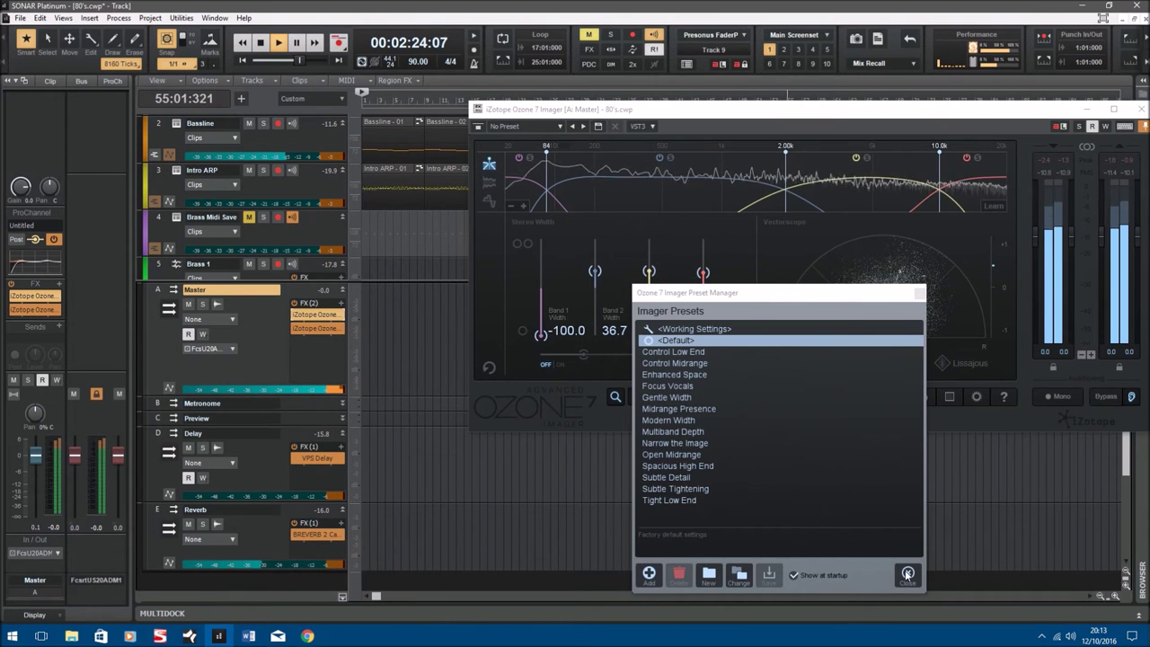
pyautogui.click(918, 293)
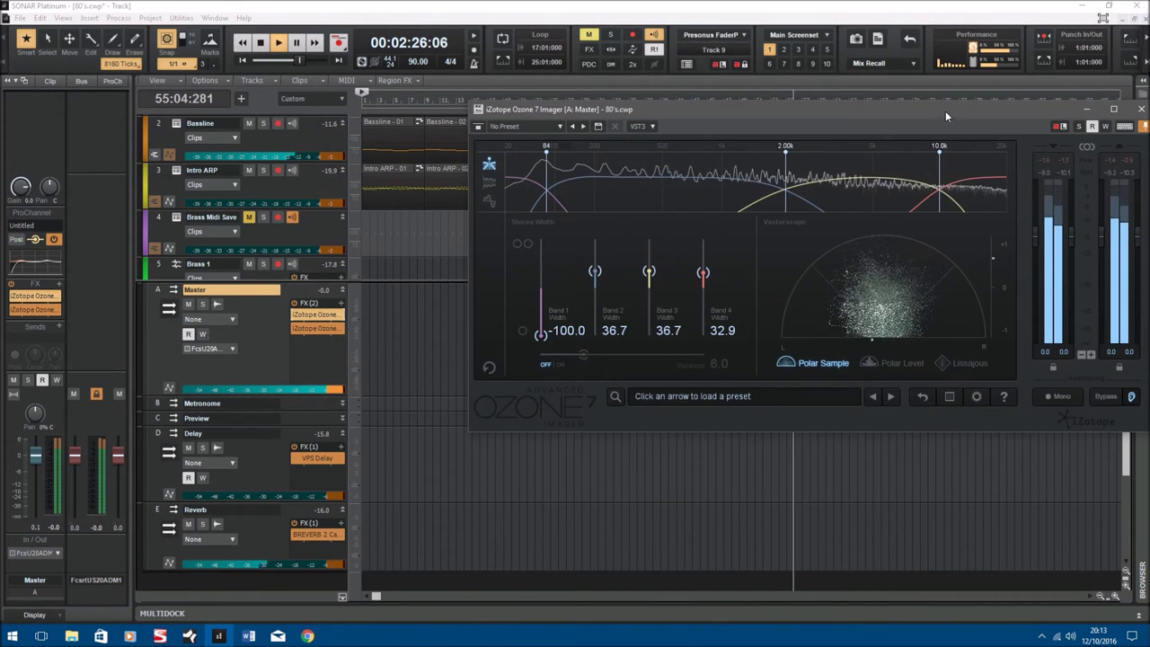
pyautogui.moveTo(945, 112); pyautogui.dragTo(795, 93)
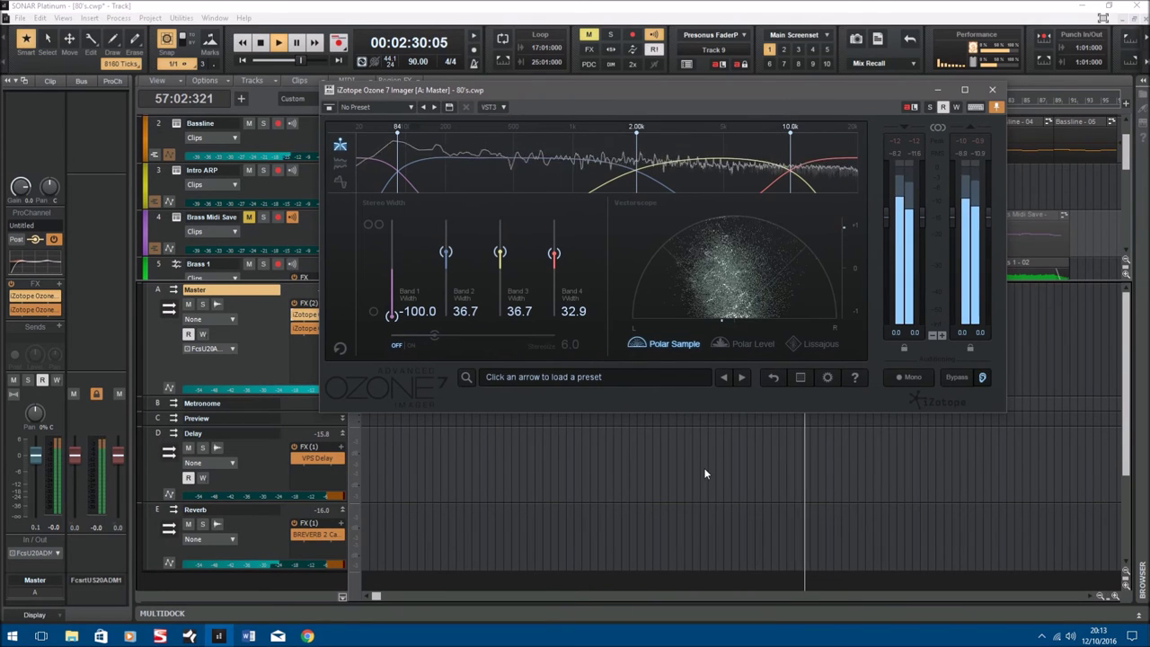
pyautogui.moveTo(683, 90); pyautogui.dragTo(676, 12)
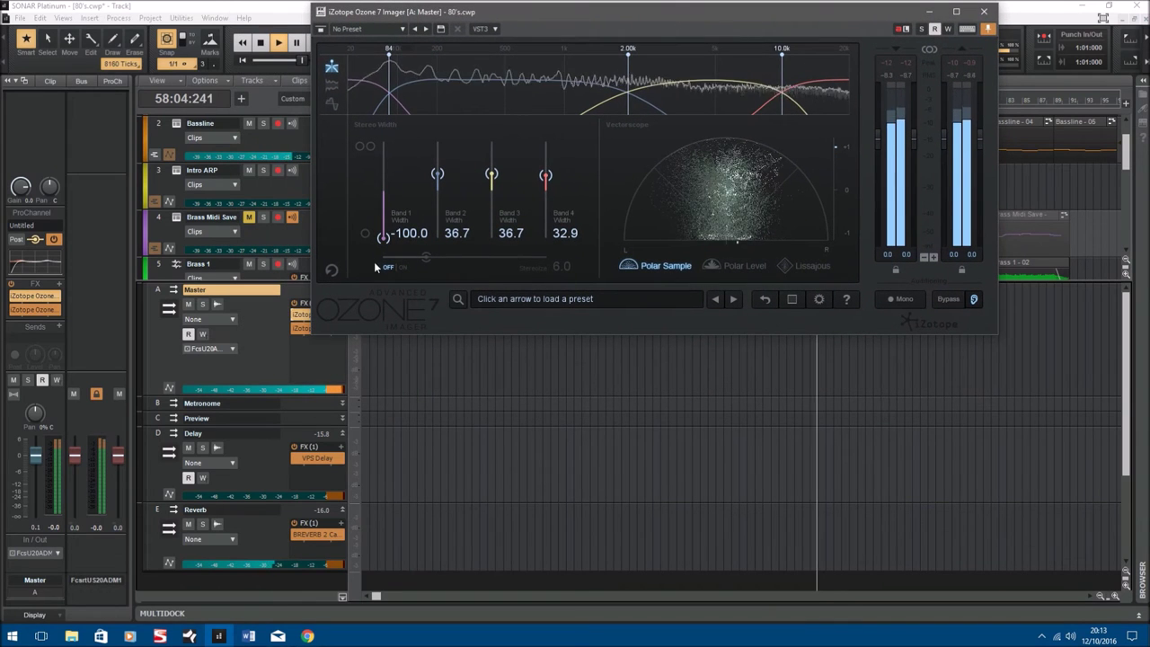
# View the Ozone 7 Vintage Limiter on the Master bus below the Imager, and close both plug-in windows.
pyautogui.click(303, 334)
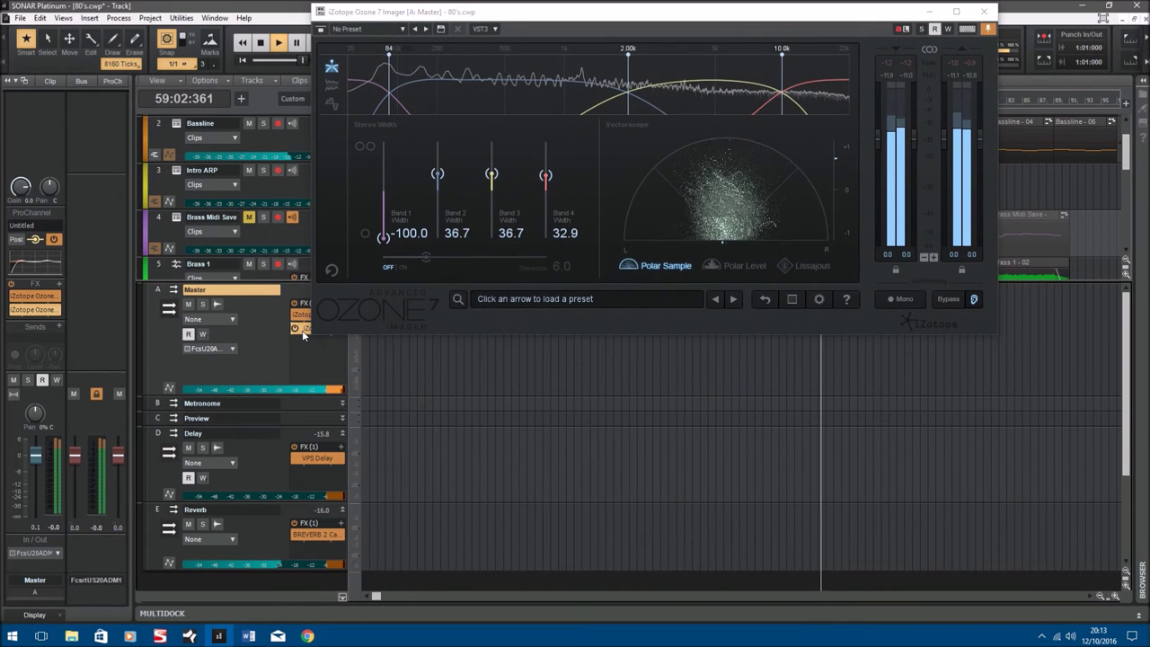
pyautogui.doubleClick(302, 334)
pyautogui.moveTo(726, 113); pyautogui.dragTo(559, 319)
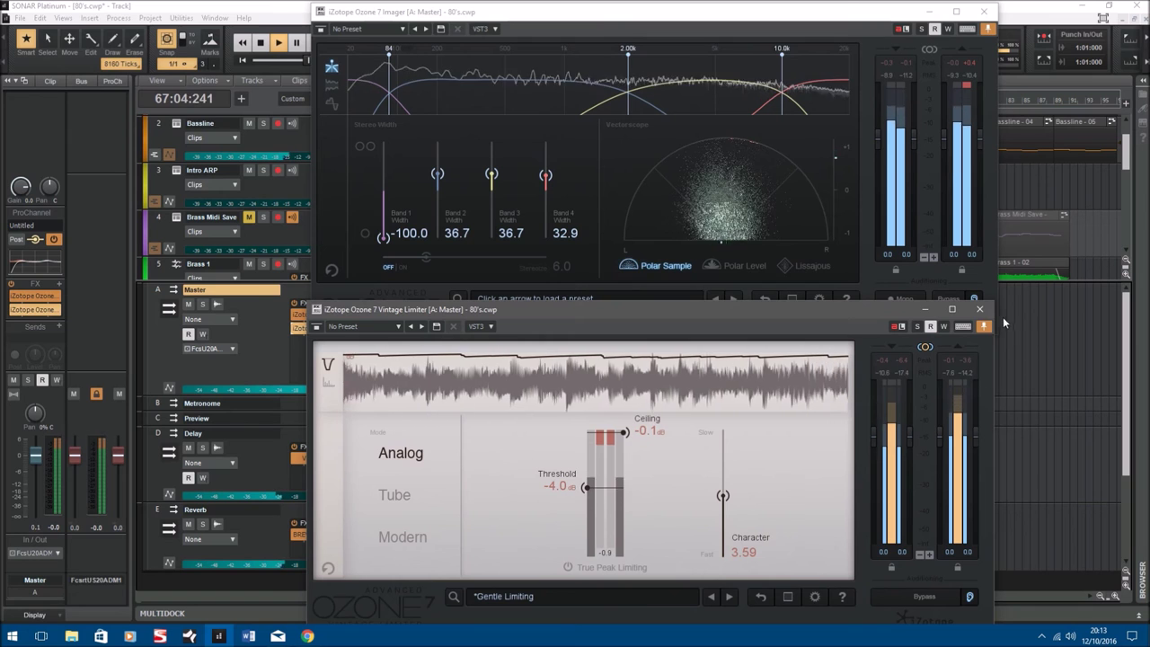
pyautogui.click(979, 309)
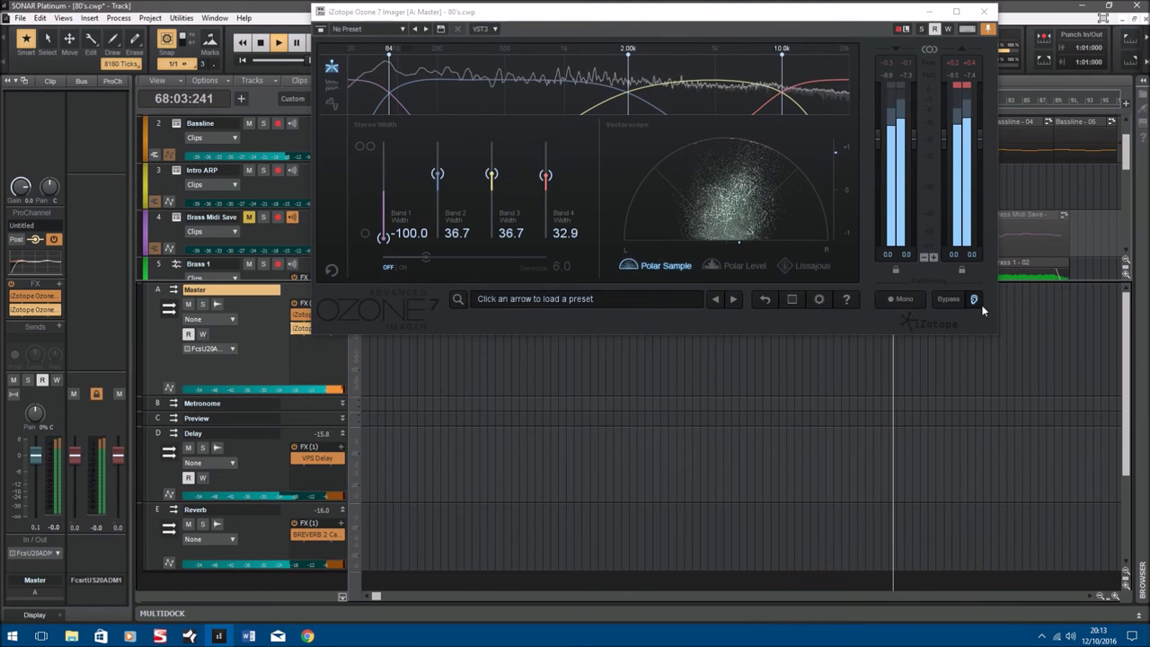
pyautogui.click(982, 11)
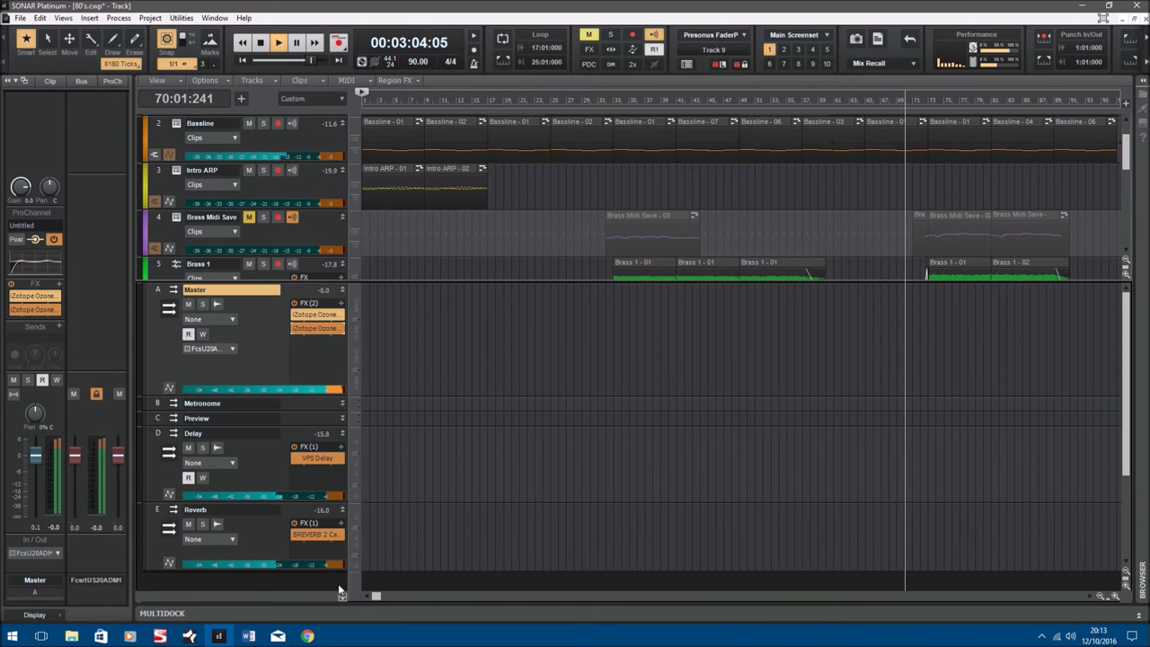
# Inspect the VPS Delay and BREVERB 2 plug-ins on the Delay and Reverb buses, close them and hide the bus pane.
pyautogui.doubleClick(314, 459)
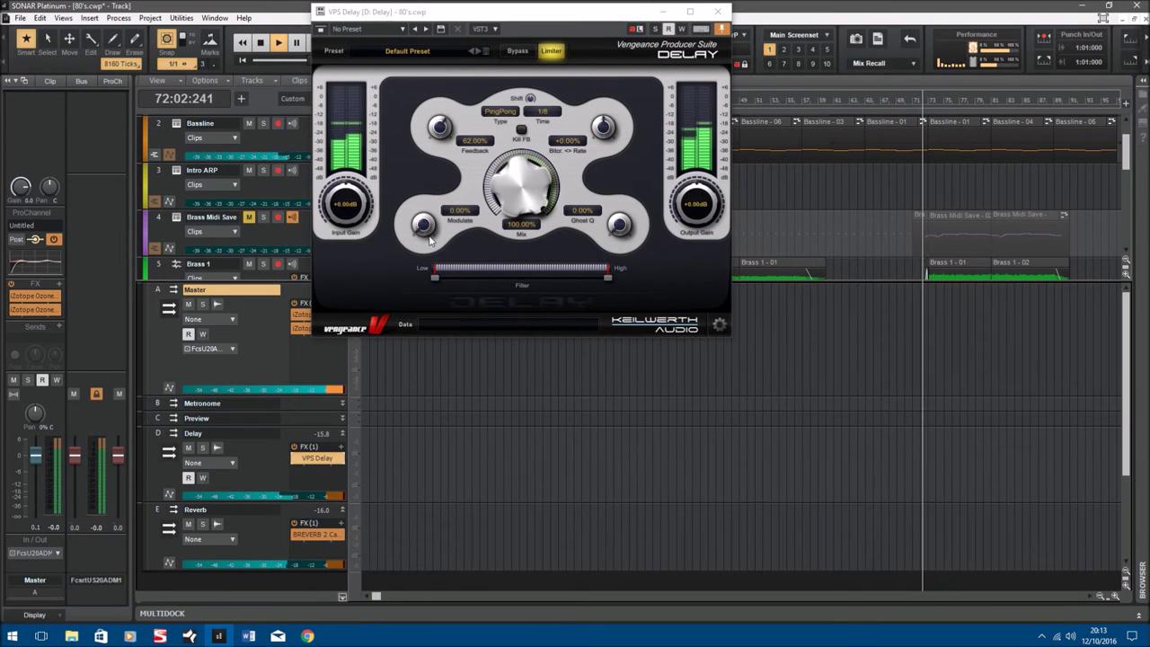
pyautogui.click(720, 14)
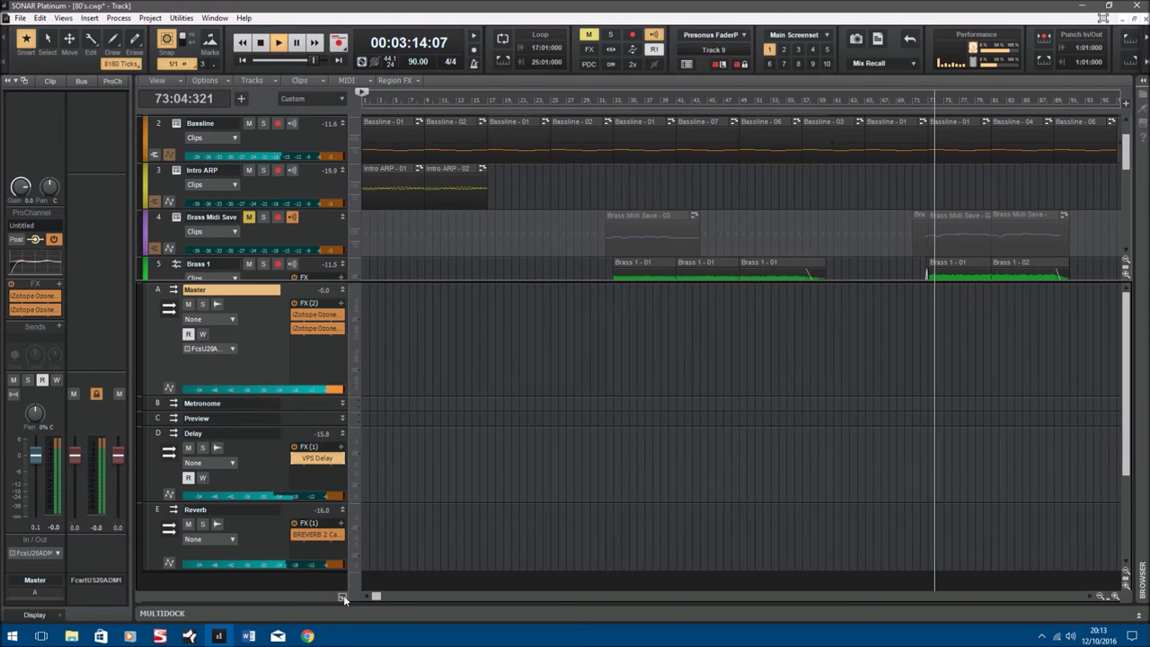
pyautogui.doubleClick(307, 535)
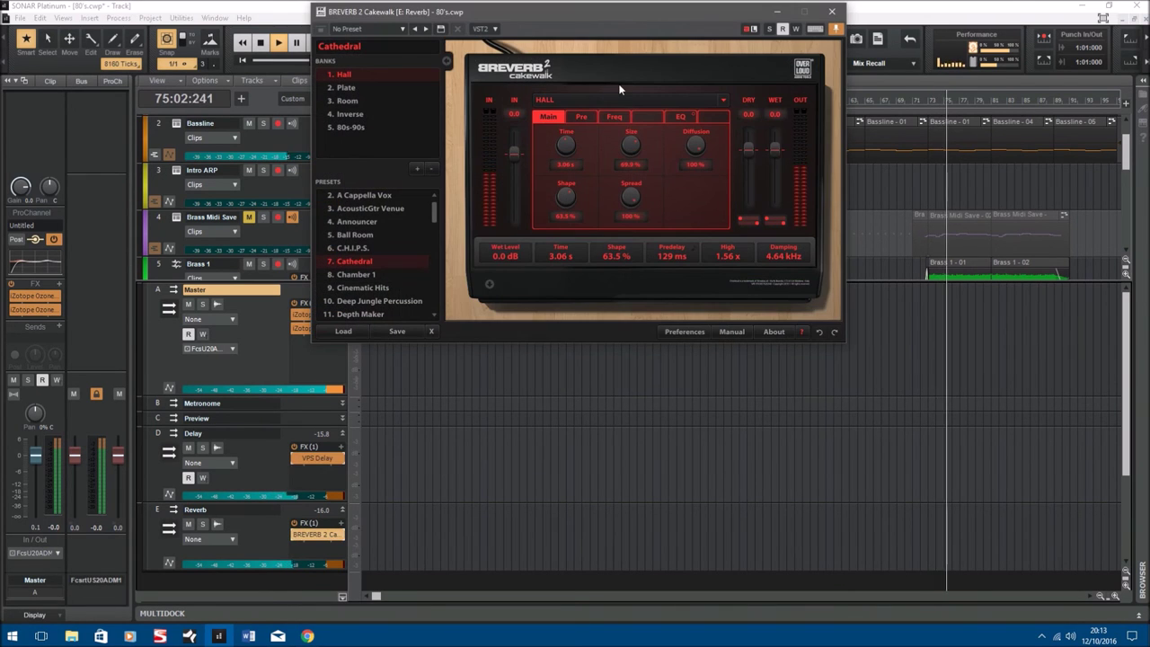
pyautogui.click(830, 12)
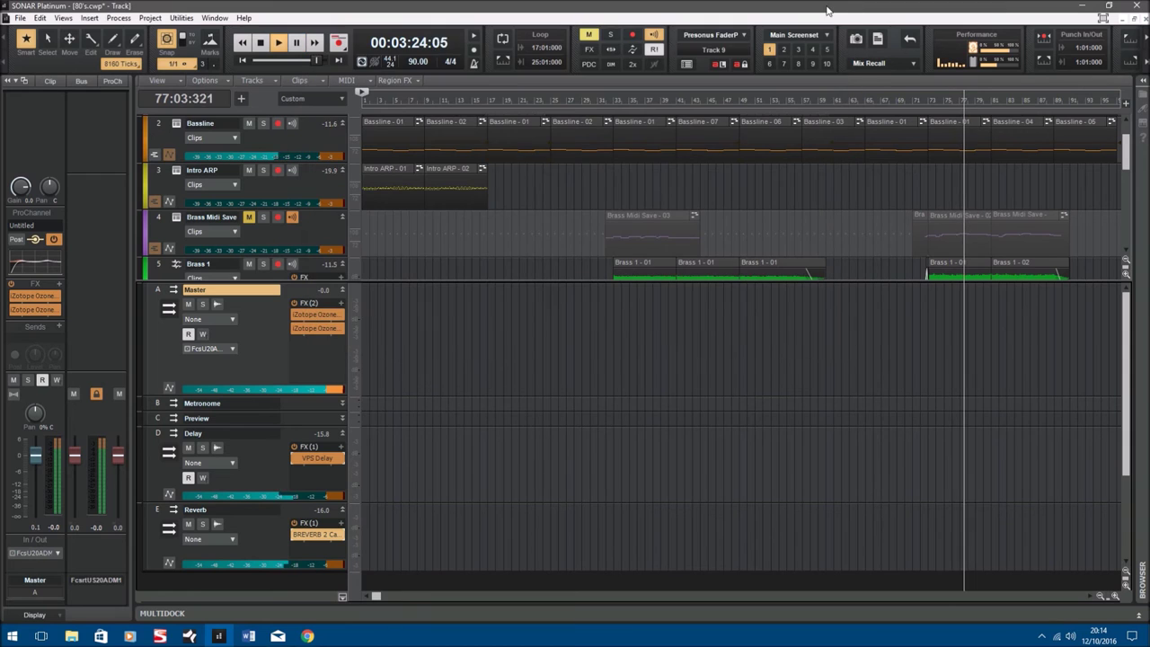
pyautogui.click(342, 598)
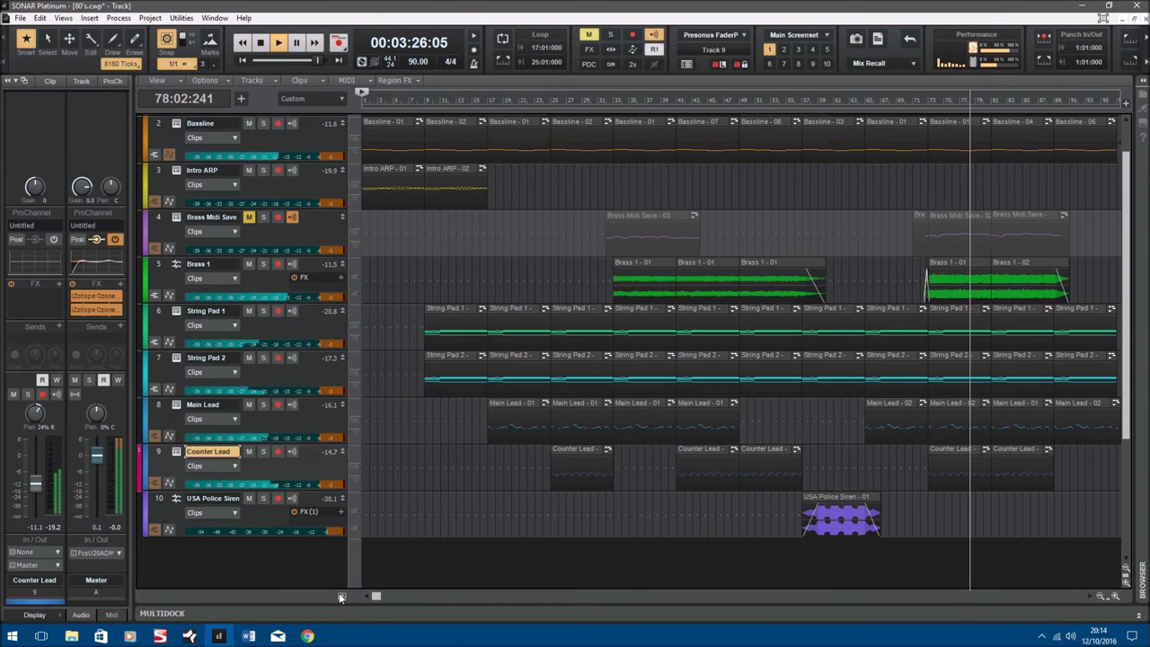